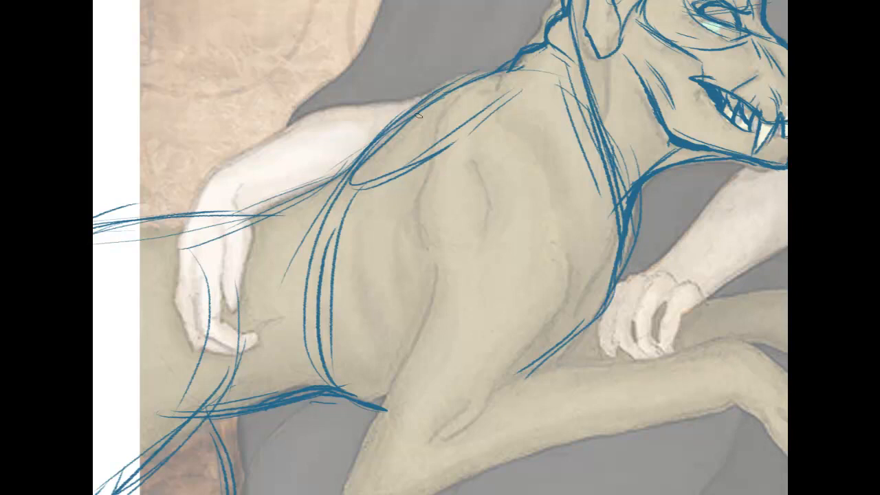
Sketch the creature's shoulder blade as an angular shape below the top line of the back.
{"action": "left_click_drag", "start_coordinate": [352, 184], "coordinate": [464, 170]}
{"action": "mouse_move", "coordinate": [508, 70]}
{"action": "left_mouse_down"}
{"action": "mouse_move", "coordinate": [442, 174]}
{"action": "mouse_move", "coordinate": [383, 185]}
{"action": "mouse_move", "coordinate": [498, 162]}
{"action": "mouse_move", "coordinate": [374, 173]}
{"action": "left_mouse_up"}
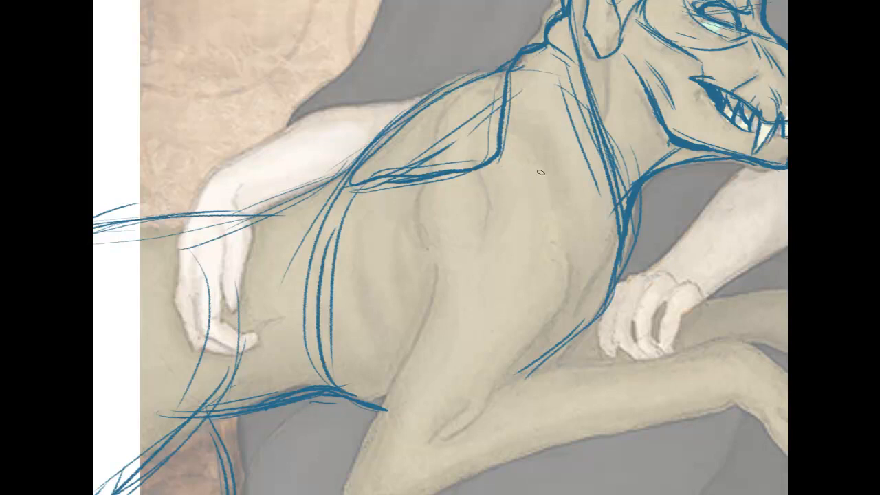
Sketch the rounded top and front contour of the near shoulder and undo the surplus last stroke.
{"action": "left_click_drag", "start_coordinate": [496, 134], "coordinate": [441, 203]}
{"action": "mouse_move", "coordinate": [522, 133]}
{"action": "left_mouse_down"}
{"action": "mouse_move", "coordinate": [543, 150]}
{"action": "mouse_move", "coordinate": [565, 244]}
{"action": "left_mouse_up"}
{"action": "left_click_drag", "start_coordinate": [563, 189], "coordinate": [573, 283]}
{"action": "mouse_move", "coordinate": [495, 148]}
{"action": "left_mouse_down"}
{"action": "mouse_move", "coordinate": [457, 257]}
{"action": "mouse_move", "coordinate": [476, 195]}
{"action": "mouse_move", "coordinate": [476, 303]}
{"action": "left_mouse_up"}
{"action": "key", "text": "ctrl+z"}
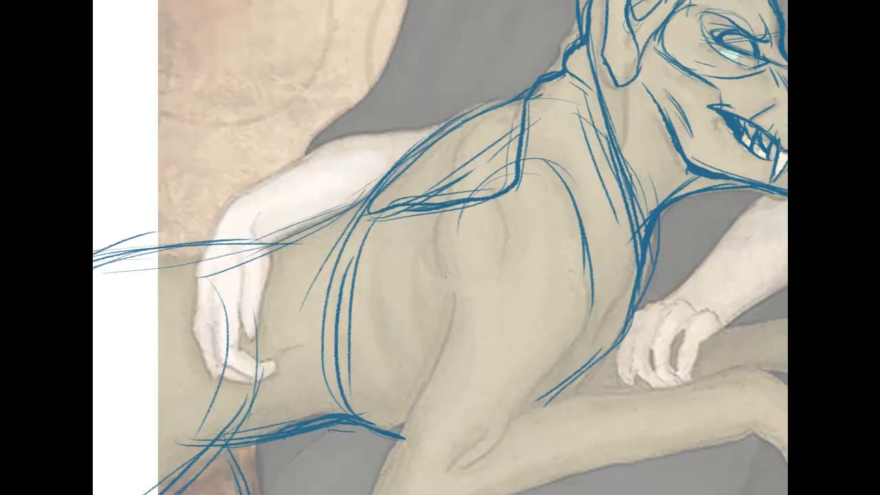
Sketch the back and front edges of the upper-arm muscle, tapering from the shoulder towards the elbow.
{"action": "left_click_drag", "start_coordinate": [451, 240], "coordinate": [496, 382]}
{"action": "mouse_move", "coordinate": [459, 283]}
{"action": "left_mouse_down"}
{"action": "mouse_move", "coordinate": [481, 338]}
{"action": "mouse_move", "coordinate": [496, 422]}
{"action": "left_mouse_up"}
{"action": "left_click_drag", "start_coordinate": [591, 306], "coordinate": [512, 410]}
{"action": "left_click_drag", "start_coordinate": [595, 287], "coordinate": [577, 322]}
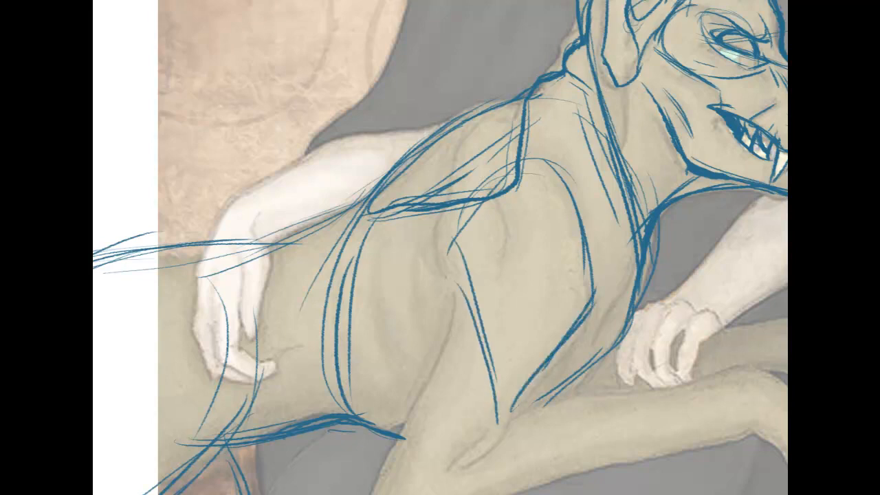
Sketch a long neck-muscle line running from behind the ear down to the front of the shoulder.
{"action": "mouse_move", "coordinate": [573, 229]}
{"action": "left_mouse_down"}
{"action": "mouse_move", "coordinate": [532, 209]}
{"action": "mouse_move", "coordinate": [518, 141]}
{"action": "left_mouse_up"}
{"action": "left_click_drag", "start_coordinate": [435, 334], "coordinate": [480, 287]}
{"action": "mouse_move", "coordinate": [503, 103]}
{"action": "left_mouse_down"}
{"action": "mouse_move", "coordinate": [531, 183]}
{"action": "mouse_move", "coordinate": [516, 264]}
{"action": "left_mouse_up"}
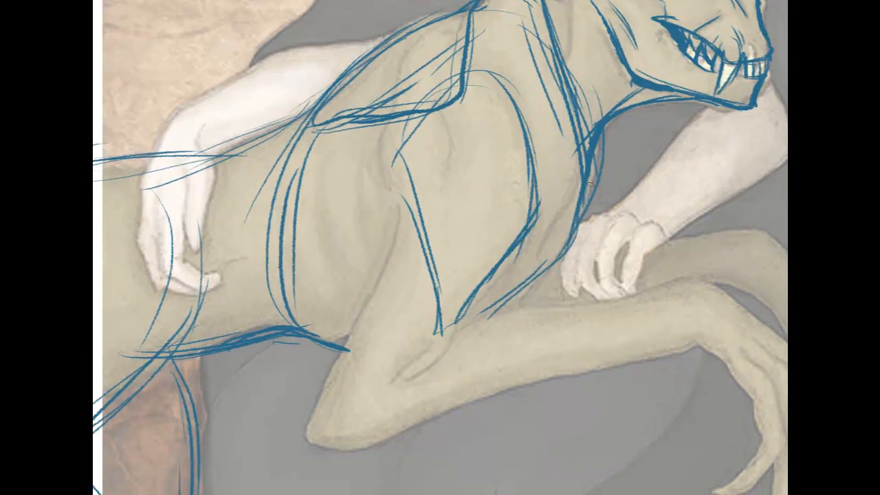
{"action": "mouse_move", "coordinate": [481, 199]}
{"action": "left_mouse_down"}
{"action": "mouse_move", "coordinate": [472, 246]}
{"action": "mouse_move", "coordinate": [495, 320]}
{"action": "left_mouse_up"}
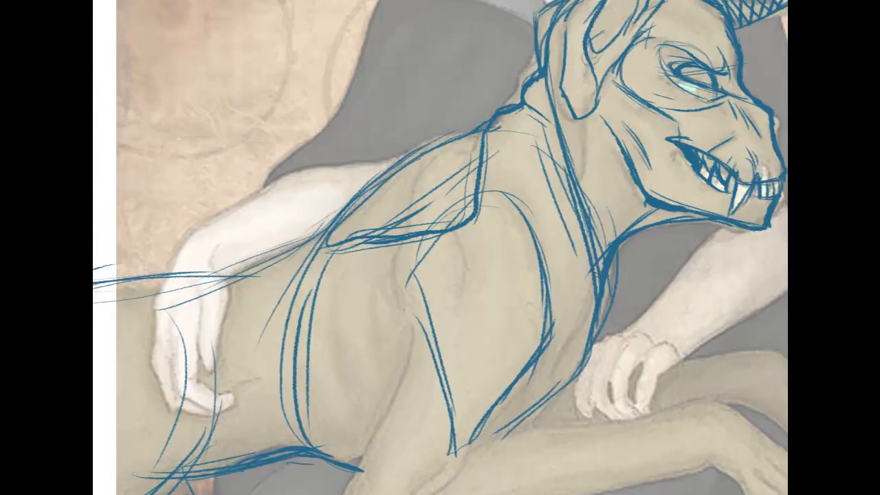
{"action": "left_click_drag", "start_coordinate": [542, 68], "coordinate": [551, 297]}
{"action": "left_click_drag", "start_coordinate": [547, 101], "coordinate": [550, 315]}
{"action": "left_click_drag", "start_coordinate": [547, 180], "coordinate": [552, 333]}
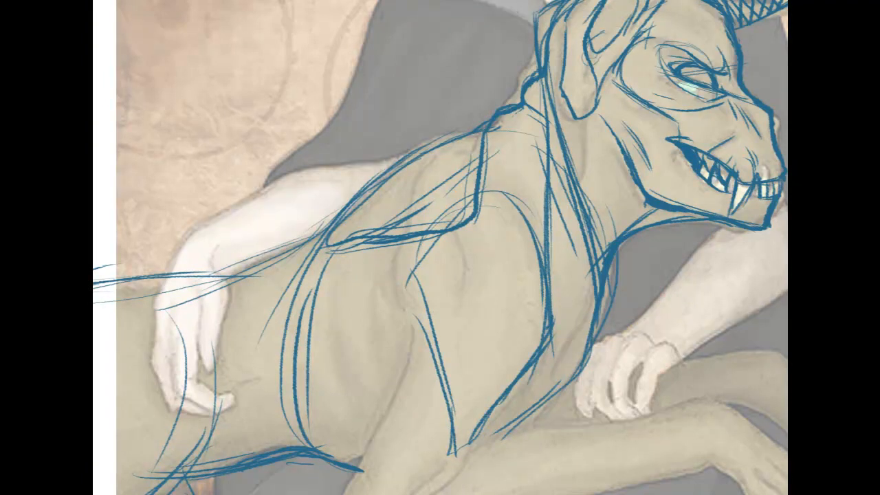
Clean up the overlapping shoulder-blade and shoulder lines, and reinforce the upper-arm and armpit contours.
{"action": "mouse_move", "coordinate": [454, 275]}
{"action": "left_mouse_down"}
{"action": "mouse_move", "coordinate": [376, 117]}
{"action": "mouse_move", "coordinate": [437, 352]}
{"action": "mouse_move", "coordinate": [471, 303]}
{"action": "mouse_move", "coordinate": [463, 266]}
{"action": "left_mouse_up"}
{"action": "mouse_move", "coordinate": [335, 249]}
{"action": "left_mouse_down"}
{"action": "mouse_move", "coordinate": [290, 154]}
{"action": "mouse_move", "coordinate": [303, 171]}
{"action": "left_mouse_up"}
{"action": "mouse_move", "coordinate": [421, 136]}
{"action": "left_mouse_down"}
{"action": "mouse_move", "coordinate": [391, 184]}
{"action": "mouse_move", "coordinate": [409, 263]}
{"action": "left_mouse_up"}
{"action": "left_click_drag", "start_coordinate": [393, 207], "coordinate": [431, 343]}
{"action": "left_click_drag", "start_coordinate": [494, 279], "coordinate": [449, 351]}
{"action": "mouse_move", "coordinate": [413, 219]}
{"action": "left_mouse_down"}
{"action": "mouse_move", "coordinate": [459, 158]}
{"action": "mouse_move", "coordinate": [495, 327]}
{"action": "mouse_move", "coordinate": [496, 385]}
{"action": "mouse_move", "coordinate": [477, 164]}
{"action": "left_mouse_up"}
{"action": "left_click_drag", "start_coordinate": [519, 73], "coordinate": [456, 93]}
{"action": "left_click_drag", "start_coordinate": [538, 40], "coordinate": [450, 110]}
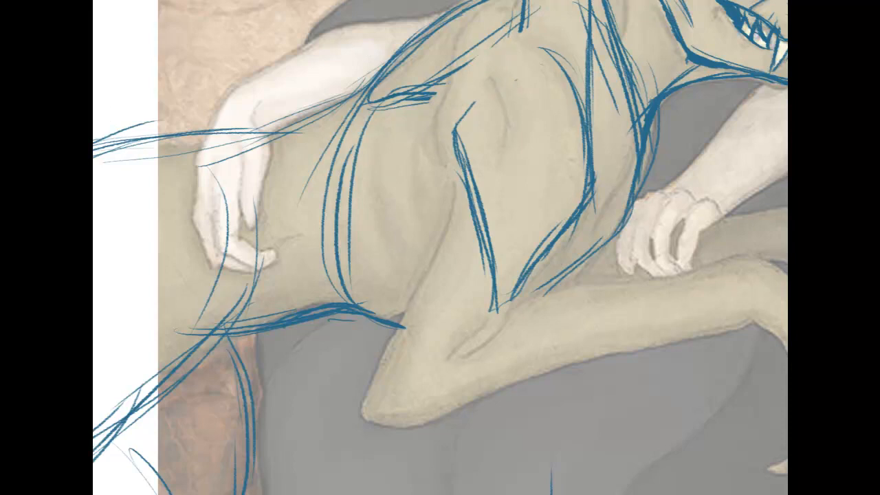
{"action": "mouse_move", "coordinate": [473, 103]}
{"action": "left_mouse_down"}
{"action": "mouse_move", "coordinate": [453, 117]}
{"action": "mouse_move", "coordinate": [455, 185]}
{"action": "left_mouse_up"}
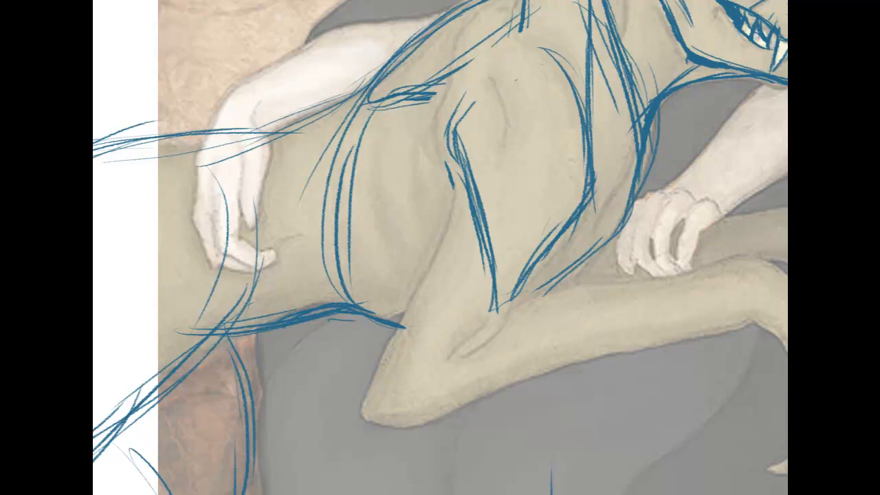
Start a separate shoulder study in the empty background beside the hooded figure, with a curved shoulder-blade shape and the arm's outer edge.
{"action": "left_click_drag", "start_coordinate": [660, 110], "coordinate": [375, 397]}
{"action": "left_click_drag", "start_coordinate": [543, 131], "coordinate": [549, 414]}
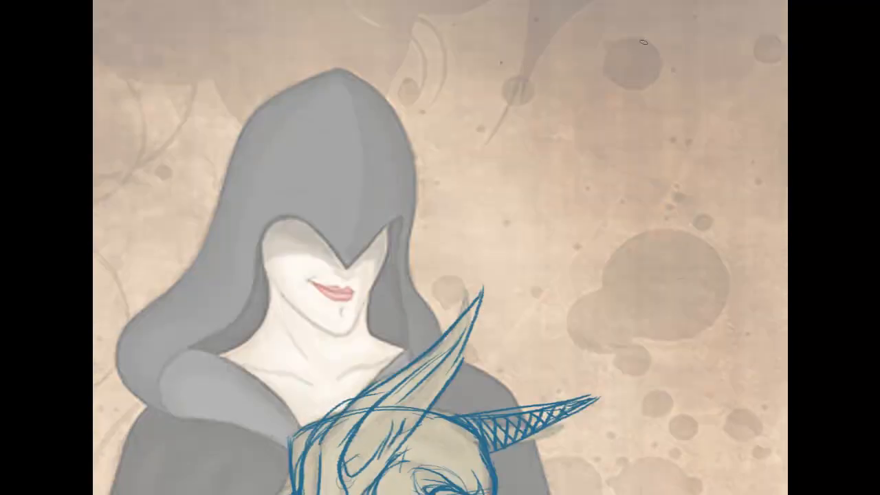
{"action": "mouse_move", "coordinate": [626, 41]}
{"action": "left_mouse_down"}
{"action": "mouse_move", "coordinate": [558, 114]}
{"action": "mouse_move", "coordinate": [549, 144]}
{"action": "mouse_move", "coordinate": [580, 118]}
{"action": "mouse_move", "coordinate": [671, 77]}
{"action": "mouse_move", "coordinate": [675, 63]}
{"action": "mouse_move", "coordinate": [588, 47]}
{"action": "left_mouse_up"}
{"action": "mouse_move", "coordinate": [579, 52]}
{"action": "left_mouse_down"}
{"action": "mouse_move", "coordinate": [668, 45]}
{"action": "mouse_move", "coordinate": [686, 68]}
{"action": "left_mouse_up"}
{"action": "mouse_move", "coordinate": [653, 87]}
{"action": "left_mouse_down"}
{"action": "mouse_move", "coordinate": [594, 107]}
{"action": "mouse_move", "coordinate": [633, 97]}
{"action": "mouse_move", "coordinate": [563, 130]}
{"action": "left_mouse_up"}
{"action": "mouse_move", "coordinate": [584, 55]}
{"action": "left_mouse_down"}
{"action": "mouse_move", "coordinate": [547, 148]}
{"action": "mouse_move", "coordinate": [539, 217]}
{"action": "left_mouse_up"}
{"action": "left_click_drag", "start_coordinate": [542, 178], "coordinate": [578, 239]}
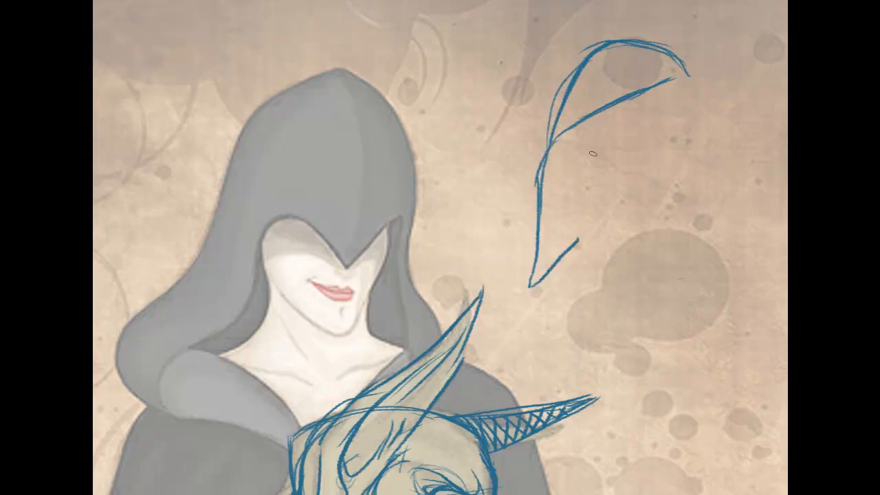
Add the inner muscle and tapering upper-arm lines to the shoulder study, and darken the shoulder-blade edge.
{"action": "left_click_drag", "start_coordinate": [593, 126], "coordinate": [592, 173]}
{"action": "left_click_drag", "start_coordinate": [596, 129], "coordinate": [623, 176]}
{"action": "mouse_move", "coordinate": [607, 147]}
{"action": "left_mouse_down"}
{"action": "mouse_move", "coordinate": [600, 205]}
{"action": "mouse_move", "coordinate": [608, 189]}
{"action": "mouse_move", "coordinate": [561, 277]}
{"action": "left_mouse_up"}
{"action": "key", "text": "ctrl+z"}
{"action": "left_click_drag", "start_coordinate": [543, 162], "coordinate": [561, 242]}
{"action": "left_click_drag", "start_coordinate": [543, 203], "coordinate": [588, 332]}
{"action": "left_click_drag", "start_coordinate": [600, 218], "coordinate": [587, 312]}
{"action": "left_click_drag", "start_coordinate": [542, 194], "coordinate": [575, 295]}
{"action": "mouse_move", "coordinate": [596, 161]}
{"action": "left_mouse_down"}
{"action": "mouse_move", "coordinate": [587, 283]}
{"action": "mouse_move", "coordinate": [548, 297]}
{"action": "left_mouse_up"}
{"action": "left_click_drag", "start_coordinate": [543, 280], "coordinate": [540, 295]}
{"action": "mouse_move", "coordinate": [554, 143]}
{"action": "left_mouse_down"}
{"action": "mouse_move", "coordinate": [599, 49]}
{"action": "mouse_move", "coordinate": [715, 69]}
{"action": "mouse_move", "coordinate": [686, 66]}
{"action": "left_mouse_up"}
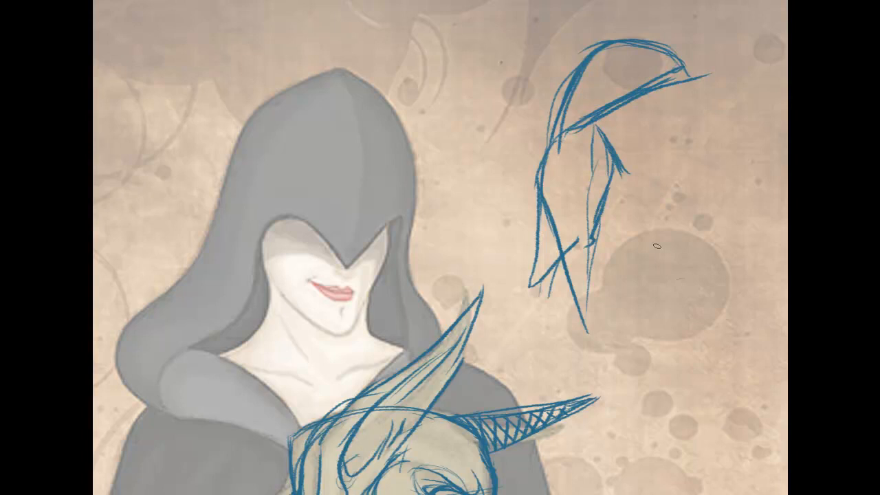
Sketch a simple elongated diamond beside the shoulder study to illustrate the muscle's basic shape.
{"action": "left_click_drag", "start_coordinate": [656, 246], "coordinate": [671, 393]}
{"action": "mouse_move", "coordinate": [661, 247]}
{"action": "left_mouse_down"}
{"action": "mouse_move", "coordinate": [708, 323]}
{"action": "mouse_move", "coordinate": [670, 390]}
{"action": "left_mouse_up"}
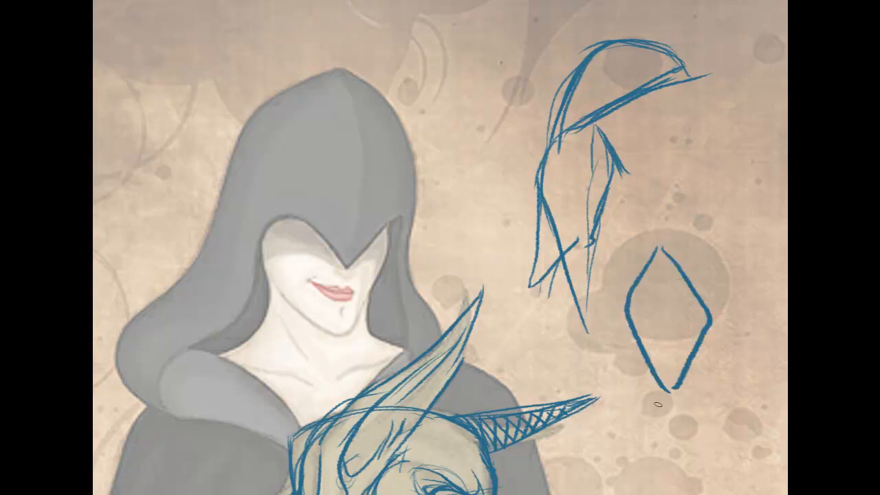
{"action": "left_click_drag", "start_coordinate": [633, 341], "coordinate": [643, 442]}
{"action": "left_click_drag", "start_coordinate": [700, 346], "coordinate": [699, 459]}
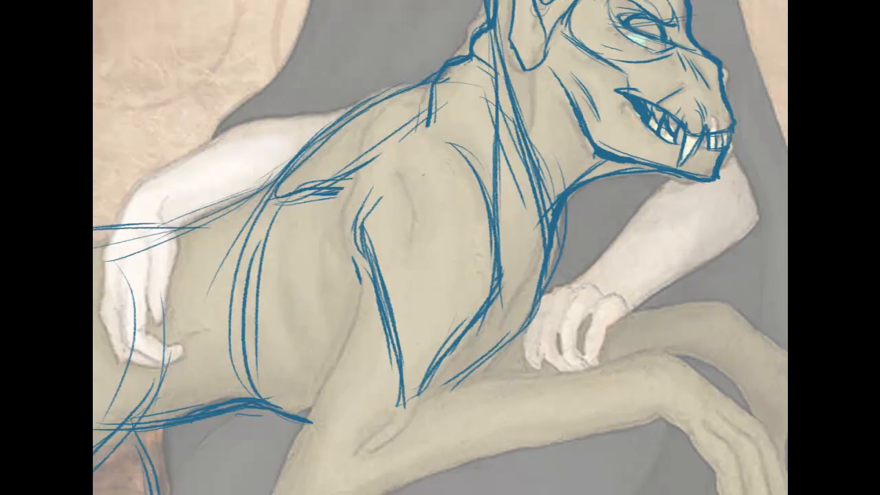
Sketch the back contour of the creature's upper arm down to the elbow and a curved muscle line inside the shoulder.
{"action": "mouse_move", "coordinate": [412, 275]}
{"action": "left_mouse_down"}
{"action": "mouse_move", "coordinate": [414, 196]}
{"action": "mouse_move", "coordinate": [464, 193]}
{"action": "left_mouse_up"}
{"action": "left_click_drag", "start_coordinate": [422, 175], "coordinate": [452, 313]}
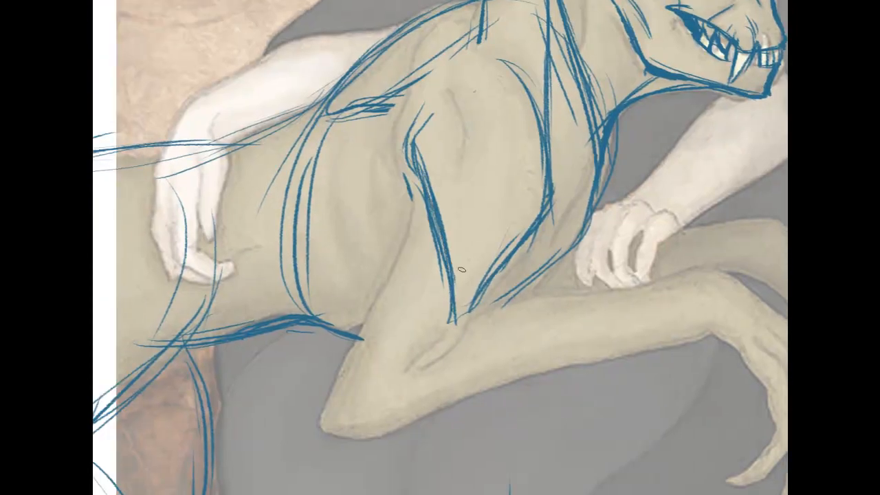
{"action": "left_click_drag", "start_coordinate": [414, 207], "coordinate": [332, 425]}
{"action": "left_click_drag", "start_coordinate": [359, 339], "coordinate": [332, 426]}
{"action": "left_click_drag", "start_coordinate": [504, 101], "coordinate": [497, 205]}
{"action": "left_click_drag", "start_coordinate": [511, 117], "coordinate": [499, 206]}
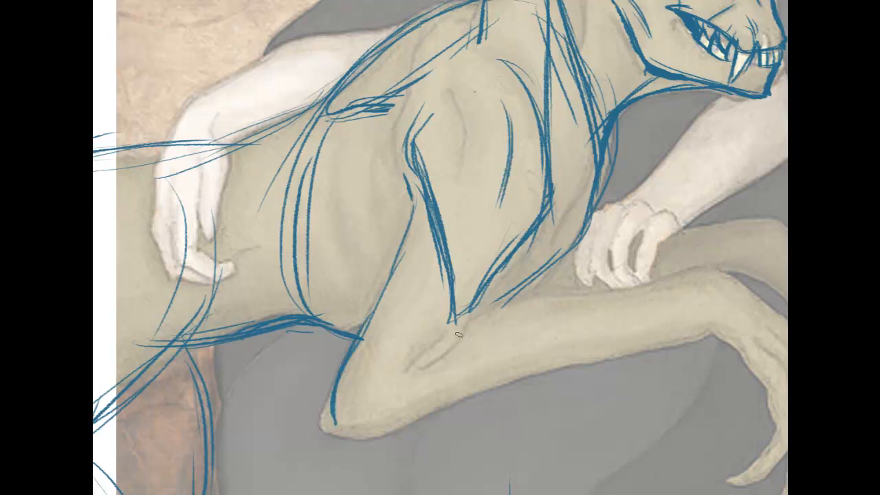
Sketch the curved crease inside the creature's elbow and round off the elbow's tip.
{"action": "left_click_drag", "start_coordinate": [475, 307], "coordinate": [422, 369]}
{"action": "left_click_drag", "start_coordinate": [468, 323], "coordinate": [418, 372]}
{"action": "left_click_drag", "start_coordinate": [482, 301], "coordinate": [420, 370]}
{"action": "left_click_drag", "start_coordinate": [471, 318], "coordinate": [415, 372]}
{"action": "left_click_drag", "start_coordinate": [482, 312], "coordinate": [475, 339]}
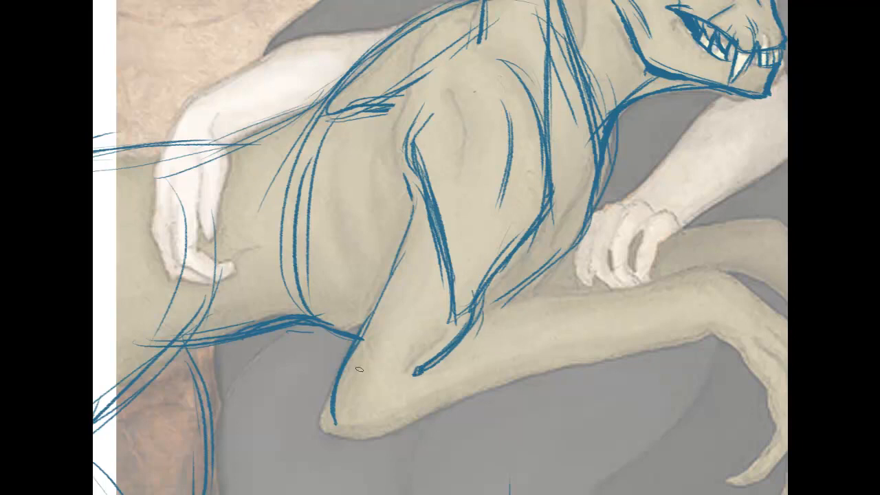
{"action": "left_click_drag", "start_coordinate": [328, 400], "coordinate": [347, 440]}
Sketch the upper edge of the near forearm from the elbow crease to the wrist, undoing the first attempt.
{"action": "left_click_drag", "start_coordinate": [494, 303], "coordinate": [674, 283]}
{"action": "key", "text": "ctrl+z"}
{"action": "left_click_drag", "start_coordinate": [509, 296], "coordinate": [444, 201]}
{"action": "key", "text": "ctrl+comma"}
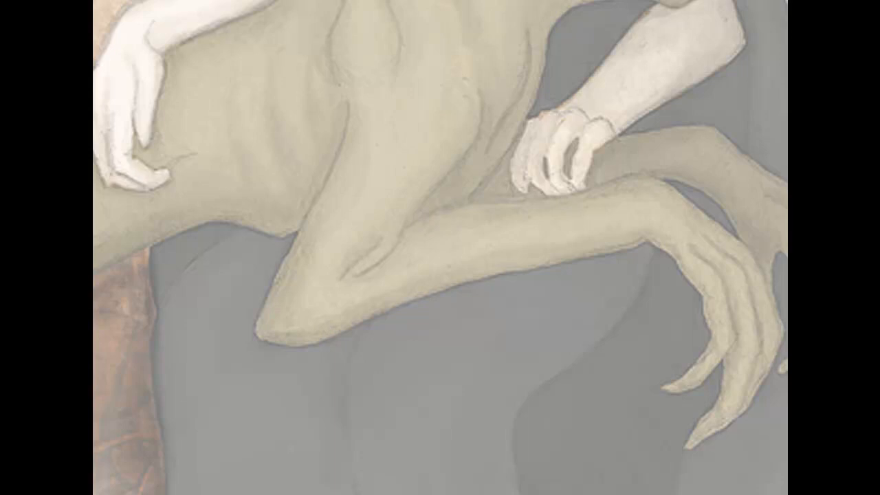
{"action": "mouse_move", "coordinate": [413, 219]}
{"action": "left_mouse_down"}
{"action": "mouse_move", "coordinate": [464, 199]}
{"action": "mouse_move", "coordinate": [563, 193]}
{"action": "left_mouse_up"}
{"action": "left_click_drag", "start_coordinate": [485, 199], "coordinate": [601, 189]}
{"action": "left_click_drag", "start_coordinate": [510, 197], "coordinate": [660, 178]}
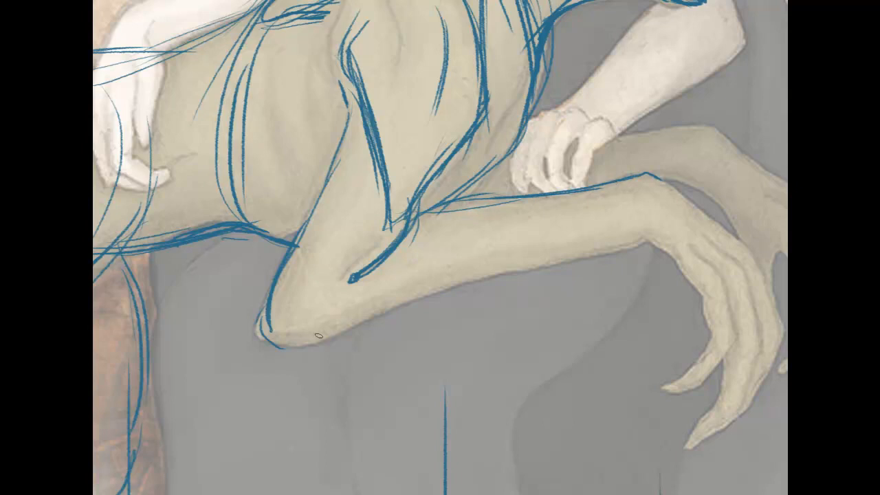
Sketch the underside of the near forearm from the elbow's tip to the wrist.
{"action": "mouse_move", "coordinate": [278, 327]}
{"action": "left_mouse_down"}
{"action": "mouse_move", "coordinate": [316, 334]}
{"action": "mouse_move", "coordinate": [429, 313]}
{"action": "left_mouse_up"}
{"action": "left_click_drag", "start_coordinate": [339, 332], "coordinate": [493, 282]}
{"action": "left_click_drag", "start_coordinate": [408, 321], "coordinate": [650, 237]}
{"action": "left_click_drag", "start_coordinate": [558, 260], "coordinate": [646, 238]}
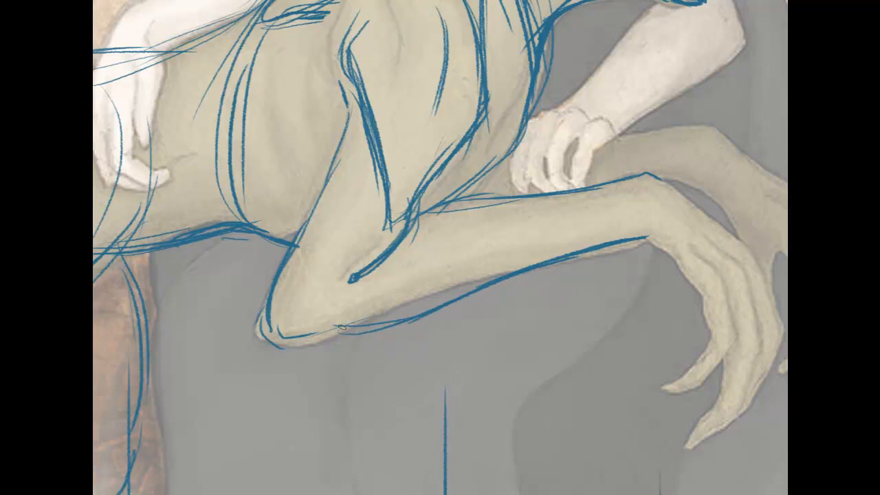
Refine the forearm's underside near the elbow with heavier, smoother strokes.
{"action": "mouse_move", "coordinate": [479, 299]}
{"action": "left_mouse_down"}
{"action": "mouse_move", "coordinate": [464, 263]}
{"action": "mouse_move", "coordinate": [497, 125]}
{"action": "mouse_move", "coordinate": [538, 106]}
{"action": "mouse_move", "coordinate": [529, 232]}
{"action": "left_mouse_up"}
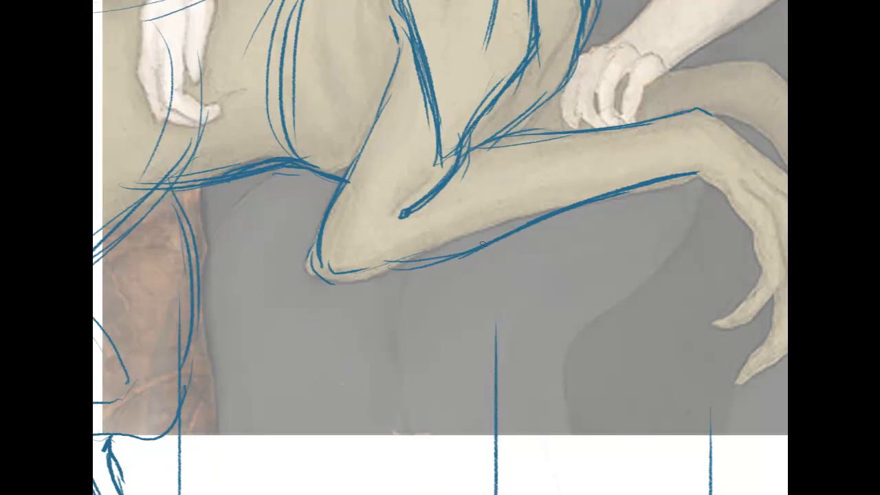
{"action": "mouse_move", "coordinate": [543, 217]}
{"action": "left_mouse_down"}
{"action": "mouse_move", "coordinate": [486, 251]}
{"action": "mouse_move", "coordinate": [350, 277]}
{"action": "mouse_move", "coordinate": [423, 259]}
{"action": "mouse_move", "coordinate": [493, 225]}
{"action": "left_mouse_up"}
{"action": "mouse_move", "coordinate": [437, 257]}
{"action": "left_mouse_down"}
{"action": "mouse_move", "coordinate": [507, 222]}
{"action": "mouse_move", "coordinate": [568, 207]}
{"action": "left_mouse_up"}
{"action": "mouse_move", "coordinate": [487, 231]}
{"action": "left_mouse_down"}
{"action": "mouse_move", "coordinate": [526, 221]}
{"action": "mouse_move", "coordinate": [380, 276]}
{"action": "left_mouse_up"}
{"action": "mouse_move", "coordinate": [369, 275]}
{"action": "left_mouse_down"}
{"action": "mouse_move", "coordinate": [408, 276]}
{"action": "mouse_move", "coordinate": [533, 217]}
{"action": "mouse_move", "coordinate": [483, 236]}
{"action": "left_mouse_up"}
{"action": "left_click_drag", "start_coordinate": [407, 280], "coordinate": [341, 276]}
Sketch an oval for the wrist joint at the end of the near forearm and blend it into the forearm's edges.
{"action": "mouse_move", "coordinate": [684, 147]}
{"action": "left_mouse_down"}
{"action": "mouse_move", "coordinate": [625, 157]}
{"action": "mouse_move", "coordinate": [523, 194]}
{"action": "left_mouse_up"}
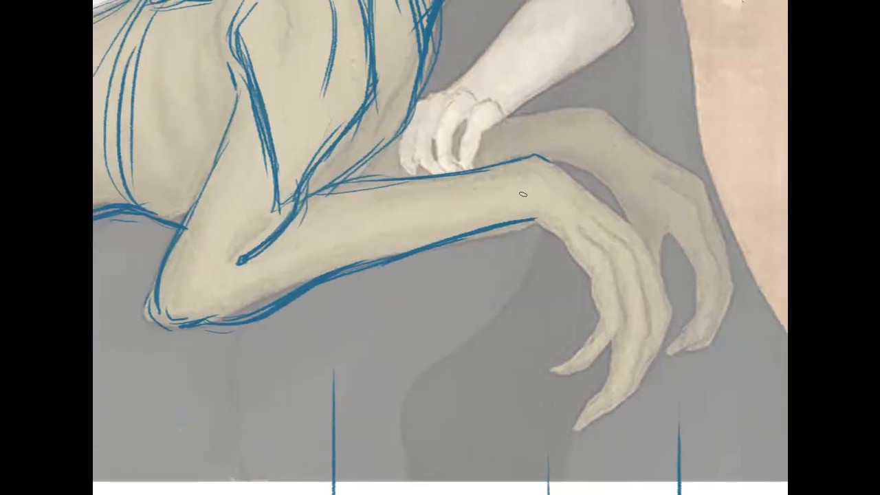
{"action": "mouse_move", "coordinate": [546, 164]}
{"action": "left_mouse_down"}
{"action": "mouse_move", "coordinate": [459, 194]}
{"action": "mouse_move", "coordinate": [555, 176]}
{"action": "left_mouse_up"}
{"action": "left_click_drag", "start_coordinate": [464, 174], "coordinate": [557, 165]}
{"action": "mouse_move", "coordinate": [484, 227]}
{"action": "left_mouse_down"}
{"action": "mouse_move", "coordinate": [527, 223]}
{"action": "mouse_move", "coordinate": [485, 228]}
{"action": "left_mouse_up"}
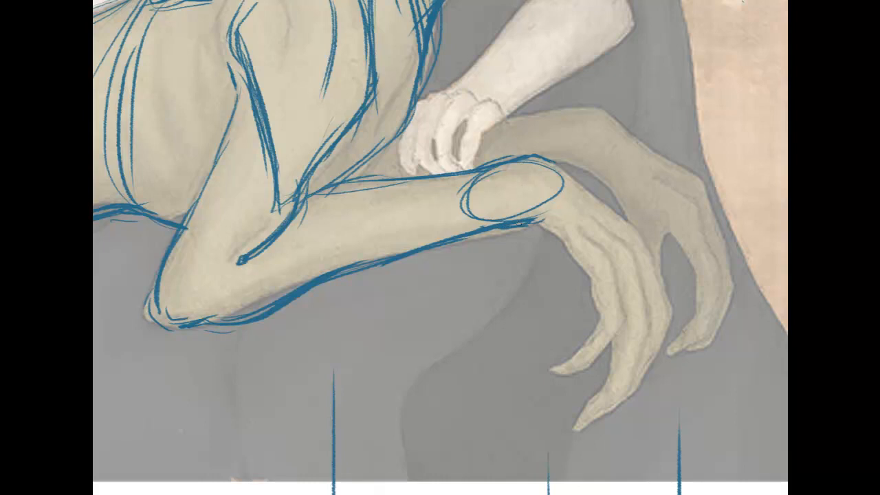
{"action": "left_click_drag", "start_coordinate": [490, 218], "coordinate": [534, 211]}
Sketch both outer contours of the near hand beyond the wrist and the knuckle line with small rounded knuckles.
{"action": "left_click_drag", "start_coordinate": [554, 157], "coordinate": [648, 227]}
{"action": "mouse_move", "coordinate": [533, 219]}
{"action": "left_mouse_down"}
{"action": "mouse_move", "coordinate": [595, 283]}
{"action": "mouse_move", "coordinate": [584, 277]}
{"action": "left_mouse_up"}
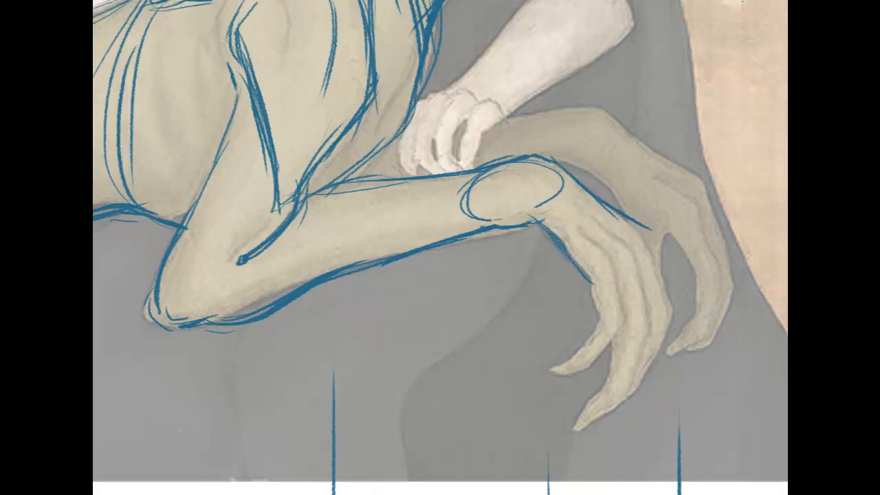
{"action": "left_click_drag", "start_coordinate": [467, 241], "coordinate": [411, 277]}
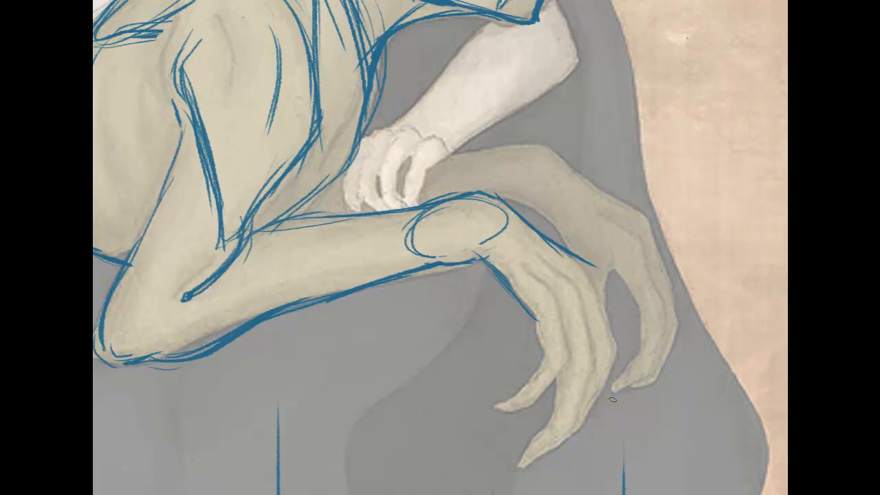
{"action": "scroll", "coordinate": [625, 255], "scroll_direction": "down", "scroll_amount": 5}
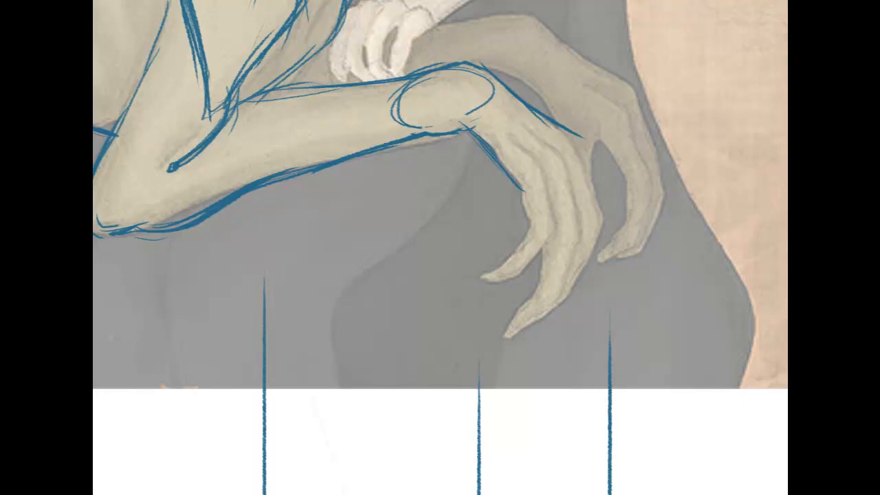
{"action": "left_click_drag", "start_coordinate": [526, 177], "coordinate": [584, 141]}
{"action": "mouse_move", "coordinate": [525, 186]}
{"action": "left_mouse_down"}
{"action": "mouse_move", "coordinate": [510, 145]}
{"action": "mouse_move", "coordinate": [560, 175]}
{"action": "left_mouse_up"}
{"action": "left_click_drag", "start_coordinate": [583, 144], "coordinate": [569, 128]}
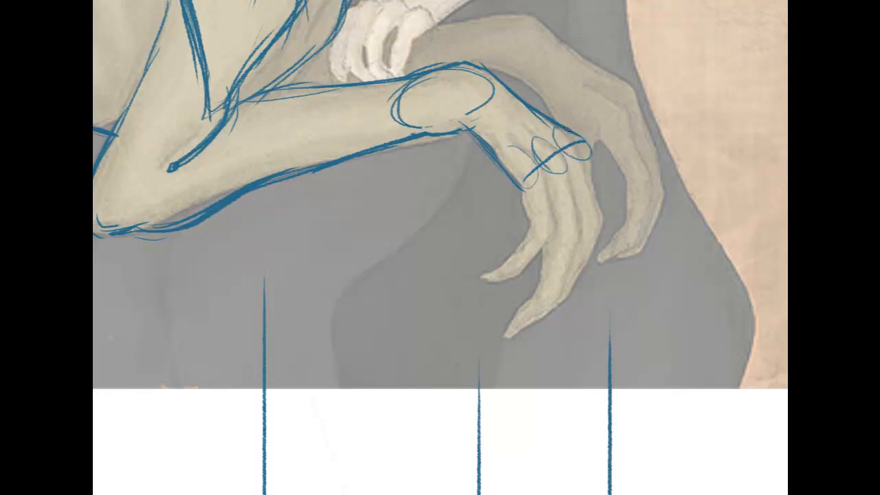
Sketch the first segments of the inner and middle fingers, and extend the middle finger to its claw.
{"action": "left_click_drag", "start_coordinate": [457, 128], "coordinate": [554, 230]}
{"action": "left_click_drag", "start_coordinate": [547, 182], "coordinate": [553, 233]}
{"action": "left_click_drag", "start_coordinate": [519, 190], "coordinate": [528, 229]}
{"action": "left_click_drag", "start_coordinate": [563, 163], "coordinate": [587, 231]}
{"action": "mouse_move", "coordinate": [550, 209]}
{"action": "left_mouse_down"}
{"action": "mouse_move", "coordinate": [588, 234]}
{"action": "mouse_move", "coordinate": [562, 242]}
{"action": "mouse_move", "coordinate": [554, 299]}
{"action": "mouse_move", "coordinate": [573, 307]}
{"action": "left_mouse_up"}
{"action": "mouse_move", "coordinate": [589, 238]}
{"action": "left_mouse_down"}
{"action": "mouse_move", "coordinate": [572, 304]}
{"action": "mouse_move", "coordinate": [528, 323]}
{"action": "mouse_move", "coordinate": [511, 342]}
{"action": "mouse_move", "coordinate": [578, 311]}
{"action": "left_mouse_up"}
{"action": "left_click_drag", "start_coordinate": [525, 341], "coordinate": [580, 309]}
{"action": "left_click_drag", "start_coordinate": [528, 324], "coordinate": [538, 322]}
Sketch the outer finger of the near hand segment by segment down to a pointed claw.
{"action": "mouse_move", "coordinate": [587, 149]}
{"action": "left_mouse_down"}
{"action": "mouse_move", "coordinate": [614, 220]}
{"action": "mouse_move", "coordinate": [636, 334]}
{"action": "left_mouse_up"}
{"action": "mouse_move", "coordinate": [596, 229]}
{"action": "left_mouse_down"}
{"action": "mouse_move", "coordinate": [600, 275]}
{"action": "mouse_move", "coordinate": [595, 257]}
{"action": "mouse_move", "coordinate": [604, 292]}
{"action": "left_mouse_up"}
{"action": "mouse_move", "coordinate": [597, 258]}
{"action": "left_mouse_down"}
{"action": "mouse_move", "coordinate": [613, 312]}
{"action": "mouse_move", "coordinate": [619, 376]}
{"action": "left_mouse_up"}
{"action": "left_click_drag", "start_coordinate": [631, 335], "coordinate": [619, 374]}
{"action": "left_click_drag", "start_coordinate": [605, 301], "coordinate": [611, 373]}
{"action": "left_click_drag", "start_coordinate": [633, 335], "coordinate": [608, 400]}
{"action": "left_click_drag", "start_coordinate": [620, 342], "coordinate": [607, 404]}
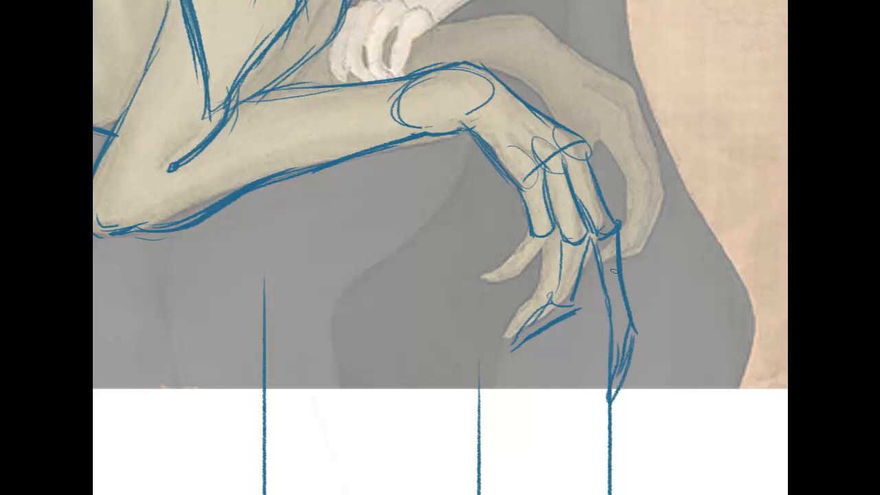
Sketch the end segment and pointed claw of the near hand's innermost finger.
{"action": "mouse_move", "coordinate": [527, 233]}
{"action": "left_mouse_down"}
{"action": "mouse_move", "coordinate": [501, 268]}
{"action": "mouse_move", "coordinate": [472, 280]}
{"action": "mouse_move", "coordinate": [524, 275]}
{"action": "mouse_move", "coordinate": [517, 281]}
{"action": "mouse_move", "coordinate": [532, 262]}
{"action": "left_mouse_up"}
{"action": "left_click_drag", "start_coordinate": [629, 214], "coordinate": [656, 349]}
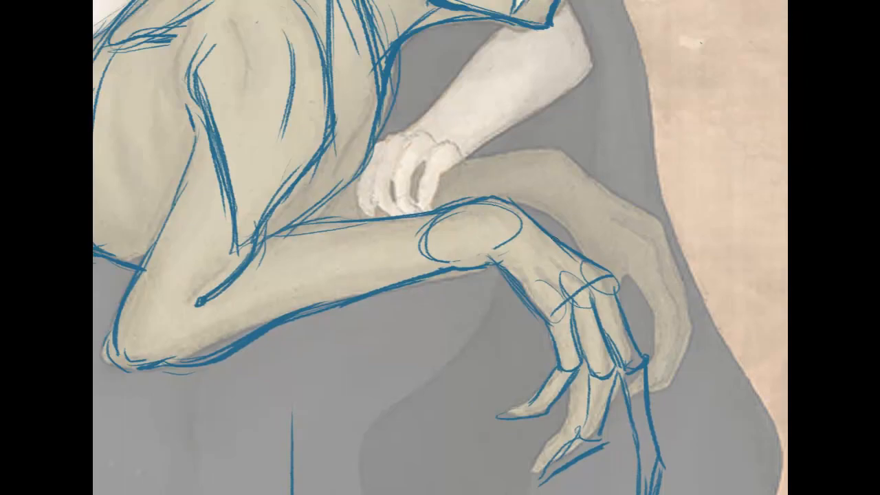